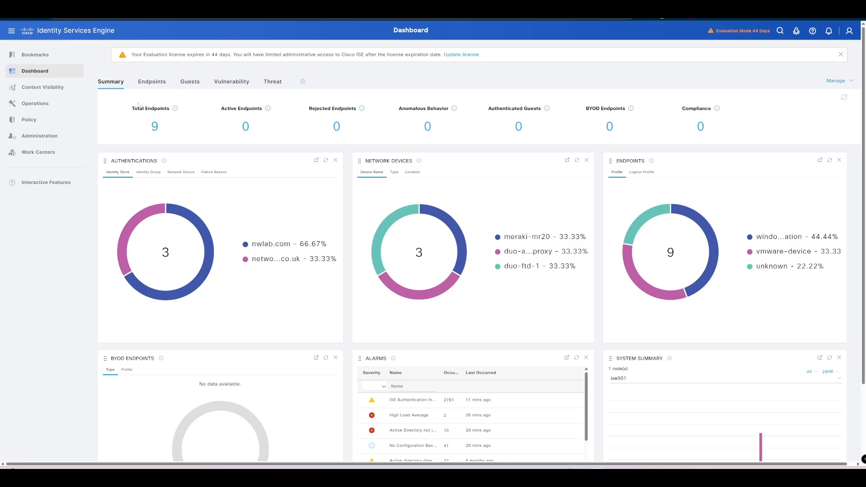
Confirm in About ISE and Server that ISE runs version 3.3.0.430 patch 1, then close it.
{"action": "mouse_move", "coordinate": [631, 108]}
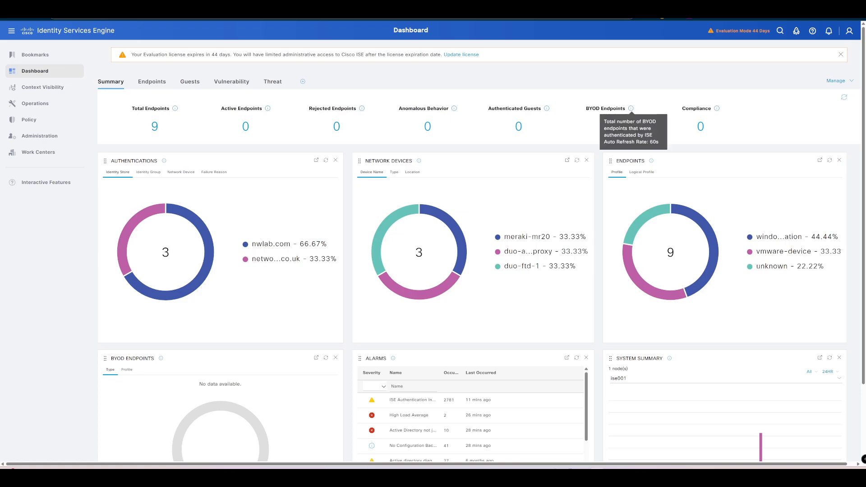
{"action": "left_click", "coordinate": [812, 33]}
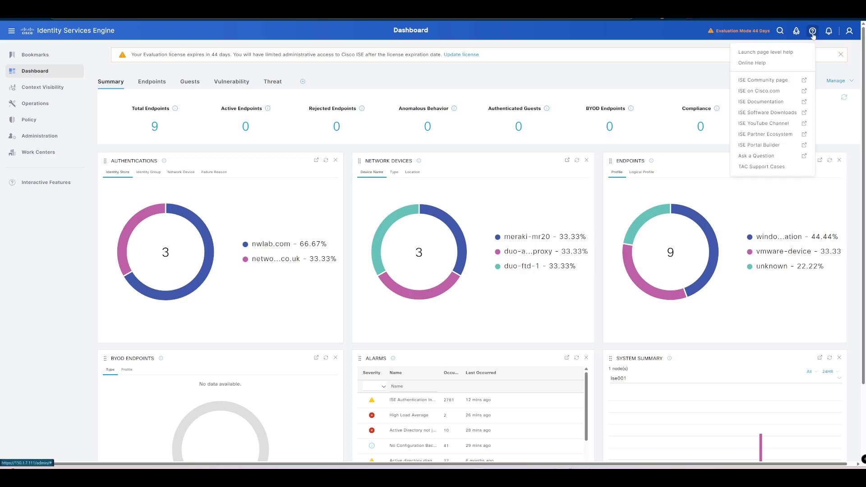
{"action": "left_click", "coordinate": [849, 31]}
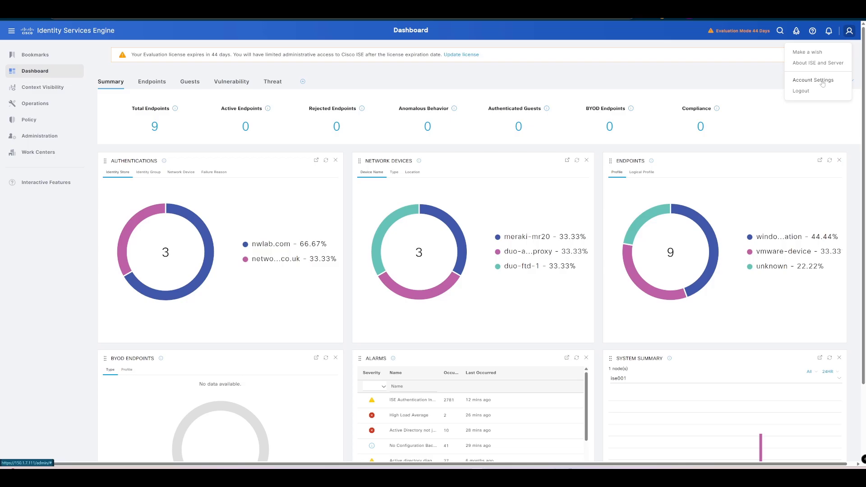
{"action": "left_click", "coordinate": [819, 62]}
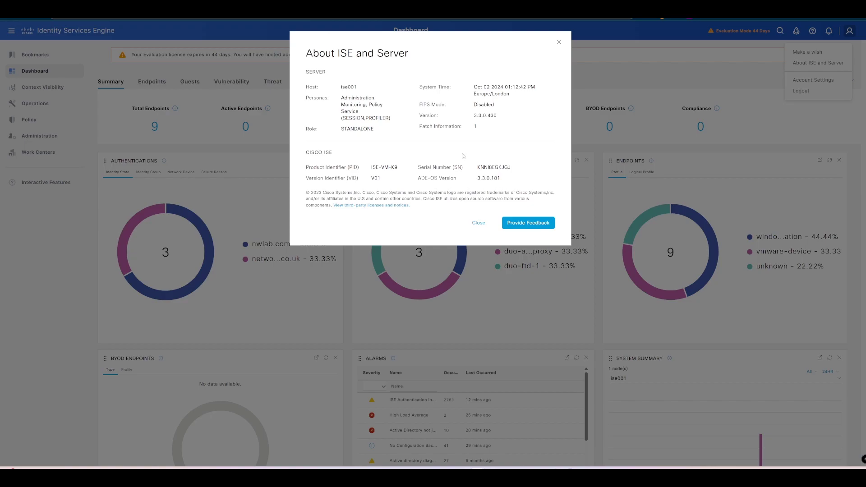
{"action": "left_click_drag", "start_coordinate": [474, 115], "coordinate": [505, 121]}
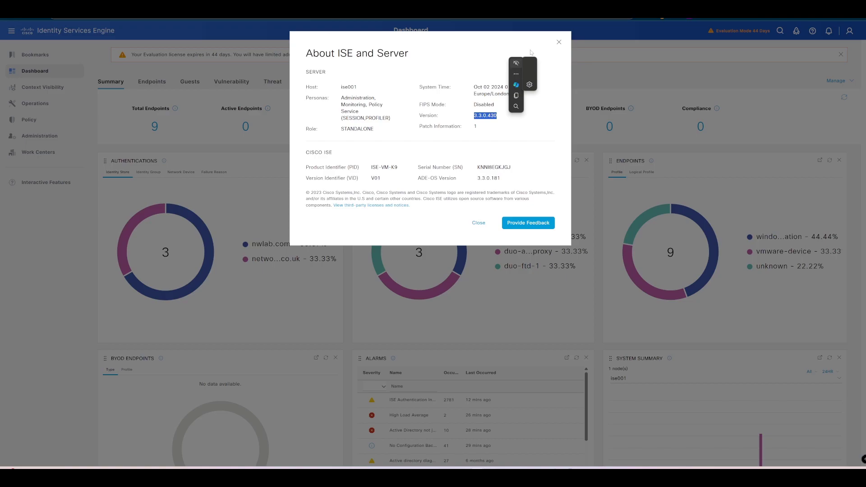
{"action": "left_click", "coordinate": [517, 73]}
{"action": "left_click", "coordinate": [559, 42]}
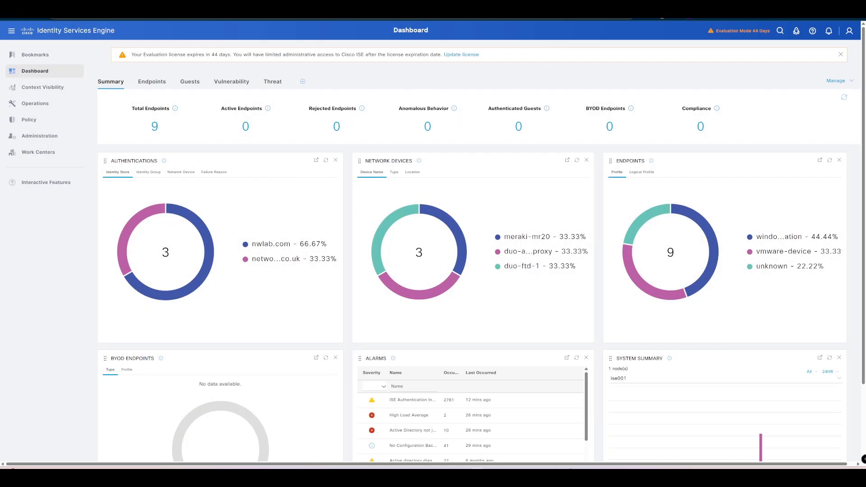
Go to Administration > System > Licensing.
{"action": "mouse_move", "coordinate": [69, 133]}
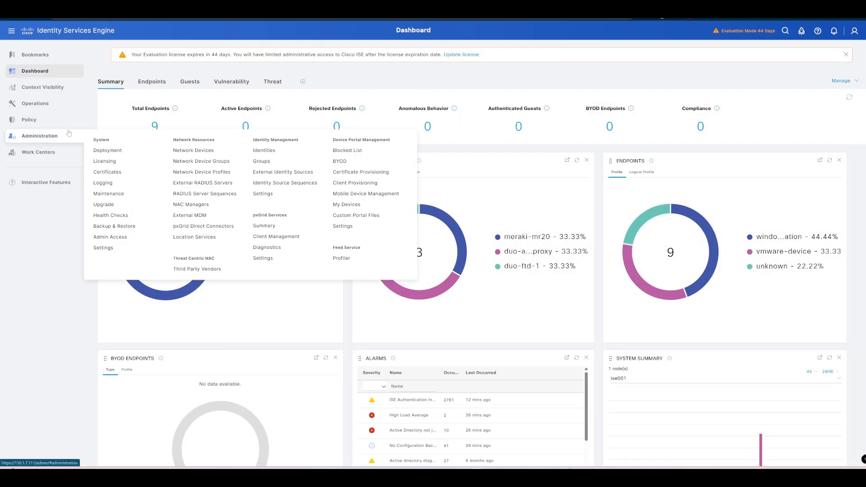
{"action": "left_click", "coordinate": [127, 162]}
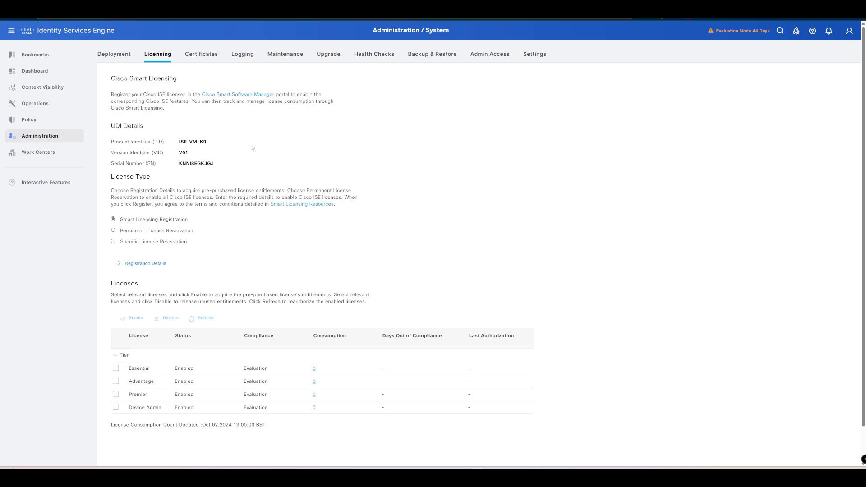
Expand Smart Licensing Registration Details and review the token, connection method and tier options.
{"action": "left_click", "coordinate": [128, 264]}
{"action": "scroll", "coordinate": [233, 225], "scroll_direction": "down", "scroll_amount": 2}
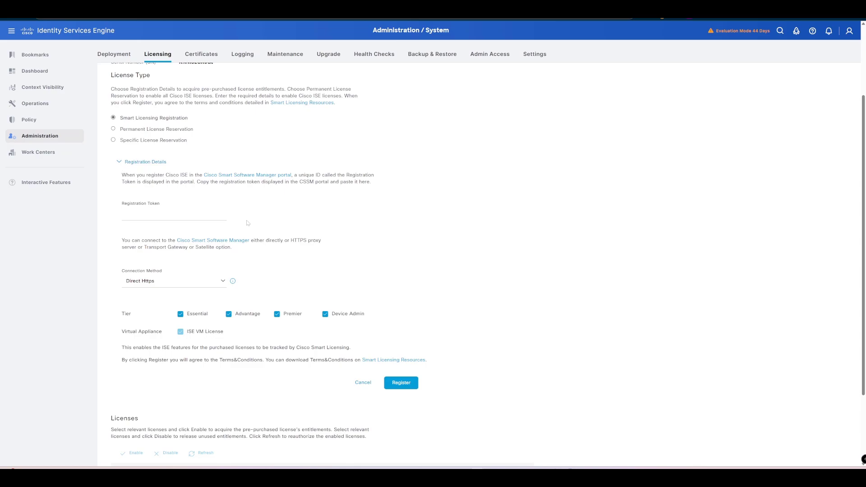
{"action": "scroll", "coordinate": [247, 223], "scroll_direction": "up", "scroll_amount": 2}
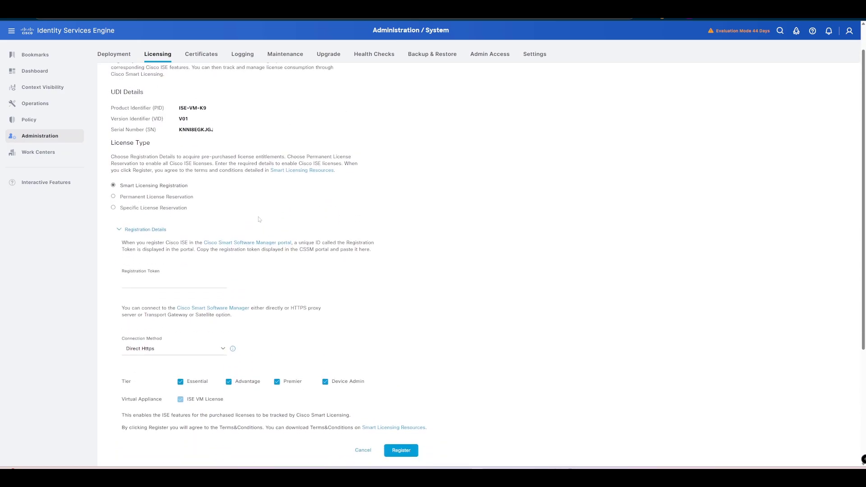
{"action": "scroll", "coordinate": [260, 220], "scroll_direction": "down", "scroll_amount": 1}
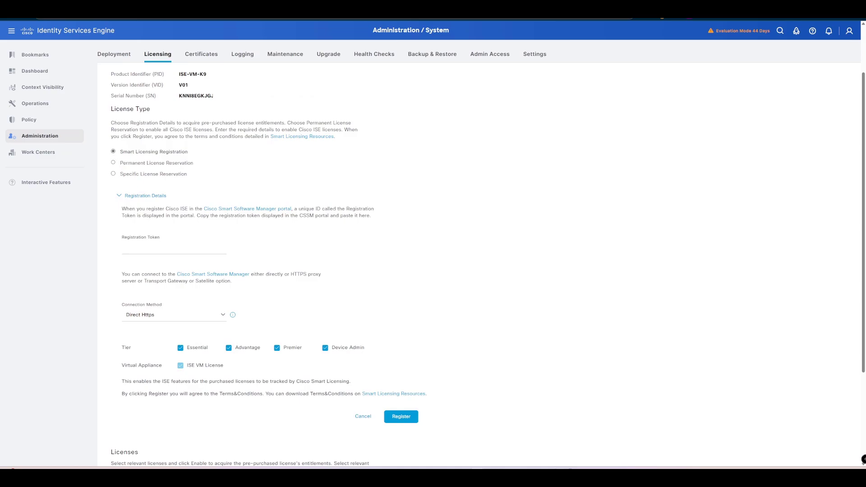
{"action": "scroll", "coordinate": [181, 172], "scroll_direction": "down", "scroll_amount": 4}
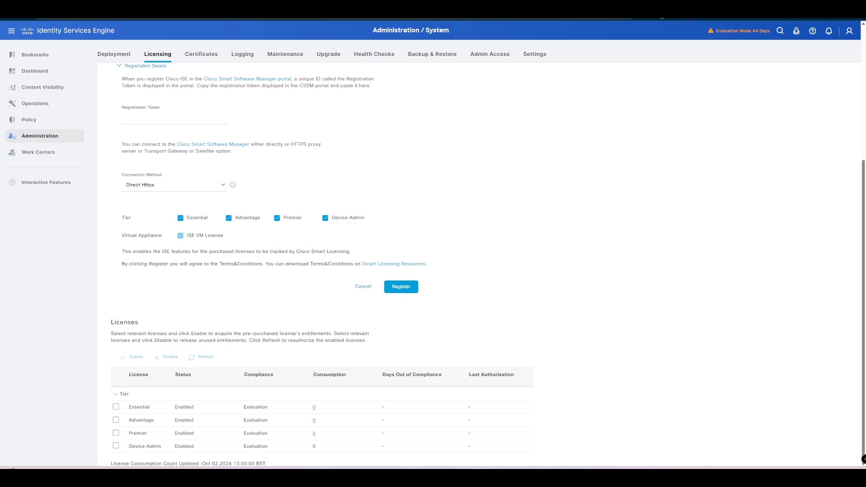
{"action": "scroll", "coordinate": [249, 422], "scroll_direction": "up", "scroll_amount": 3}
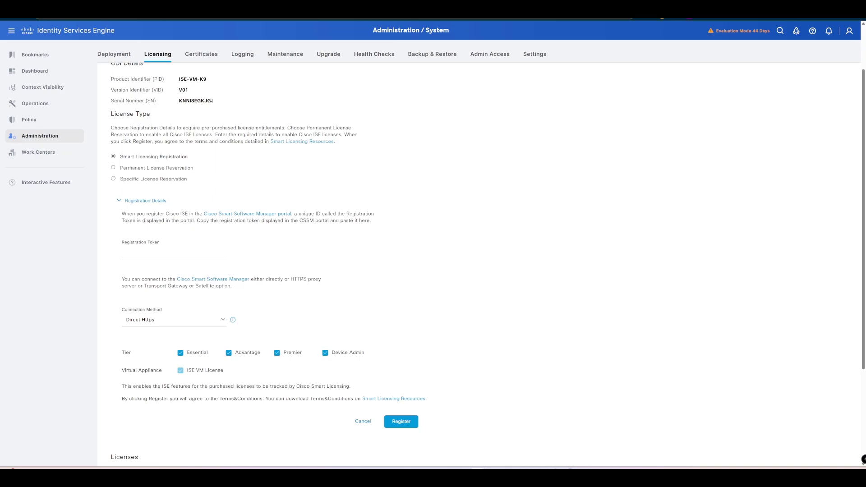
Paste the registration token into Registration Token and keep Connection Method set to Direct Https.
{"action": "left_click", "coordinate": [174, 254]}
{"action": "key", "text": "ctrl+v"}
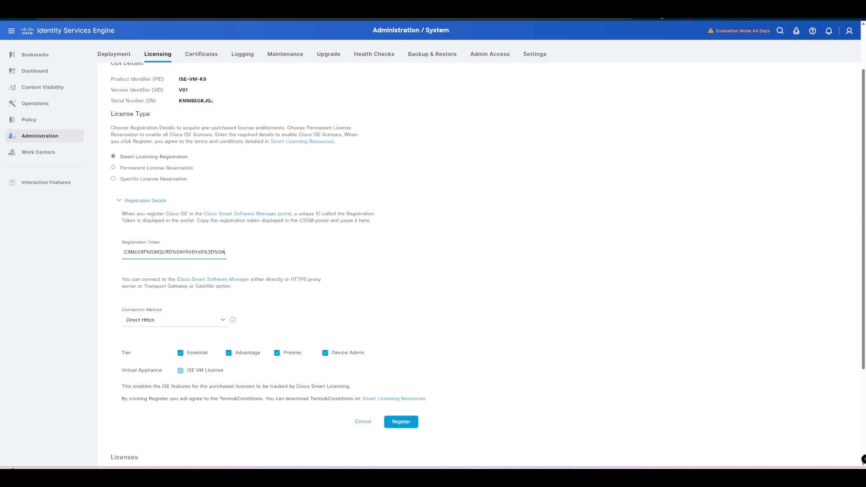
{"action": "left_click", "coordinate": [223, 321]}
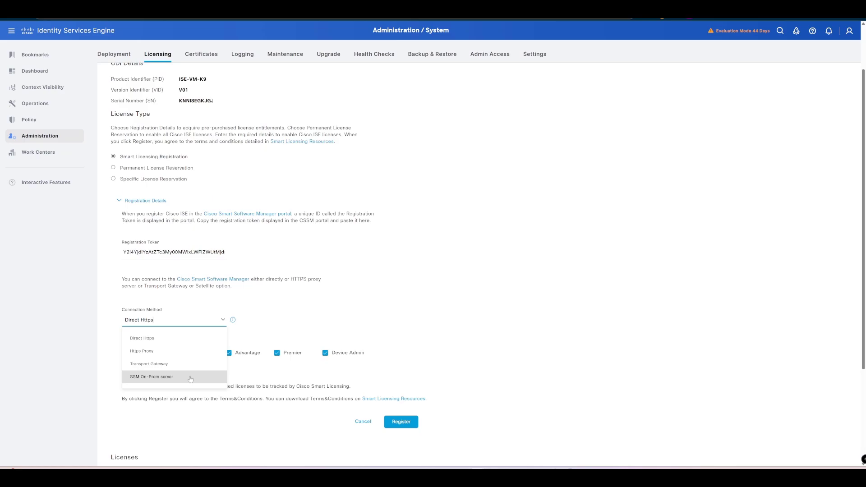
{"action": "left_click", "coordinate": [222, 321]}
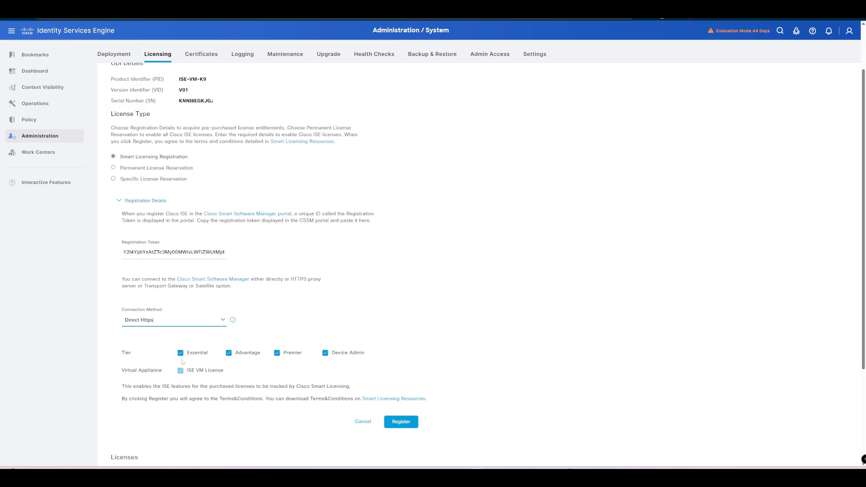
{"action": "scroll", "coordinate": [176, 351], "scroll_direction": "down", "scroll_amount": 1}
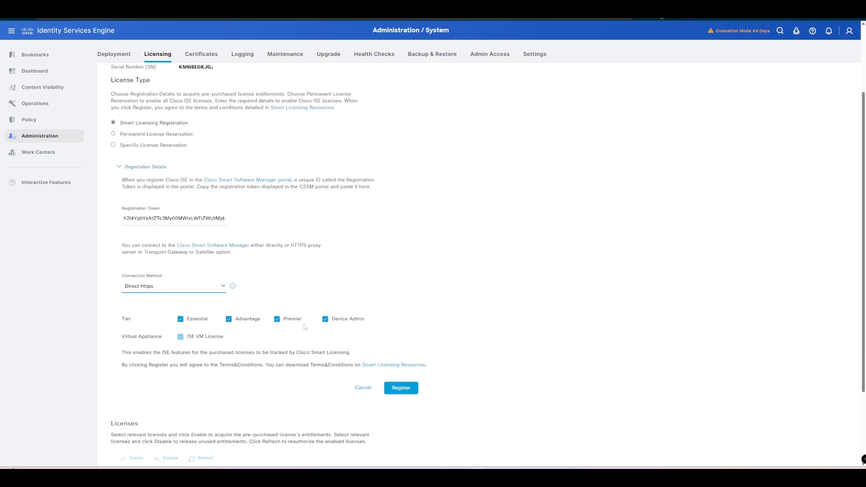
Uncheck the Essential, Advantage and Device Admin tiers so only Premier remains selected.
{"action": "left_click", "coordinate": [181, 319]}
{"action": "left_click", "coordinate": [229, 319]}
{"action": "left_click", "coordinate": [325, 319]}
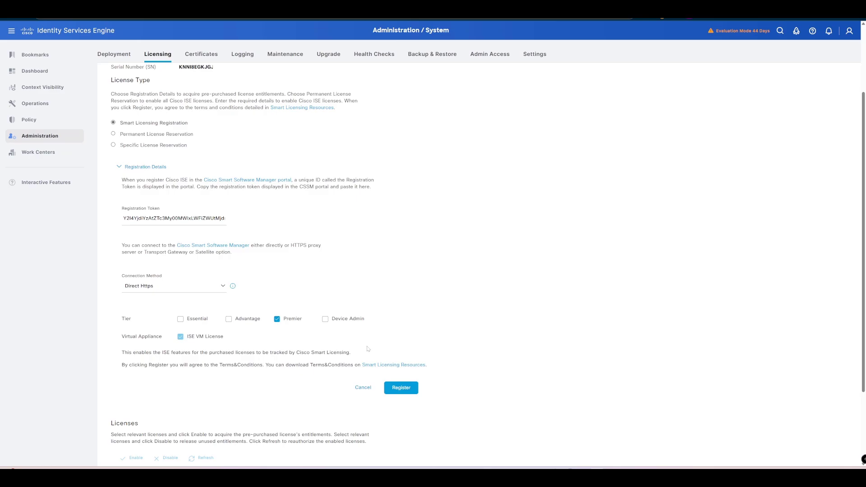
Register ISE with Smart Licensing and confirm the warning prompt.
{"action": "scroll", "coordinate": [368, 349], "scroll_direction": "down", "scroll_amount": 2}
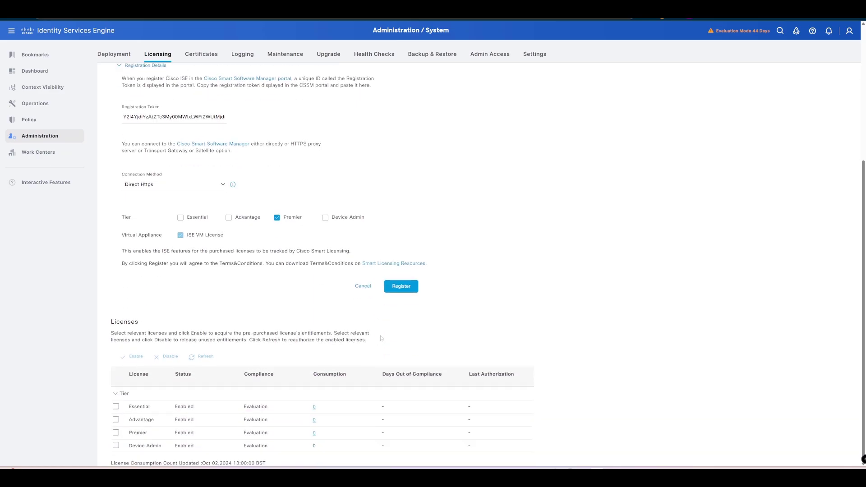
{"action": "left_click", "coordinate": [397, 289]}
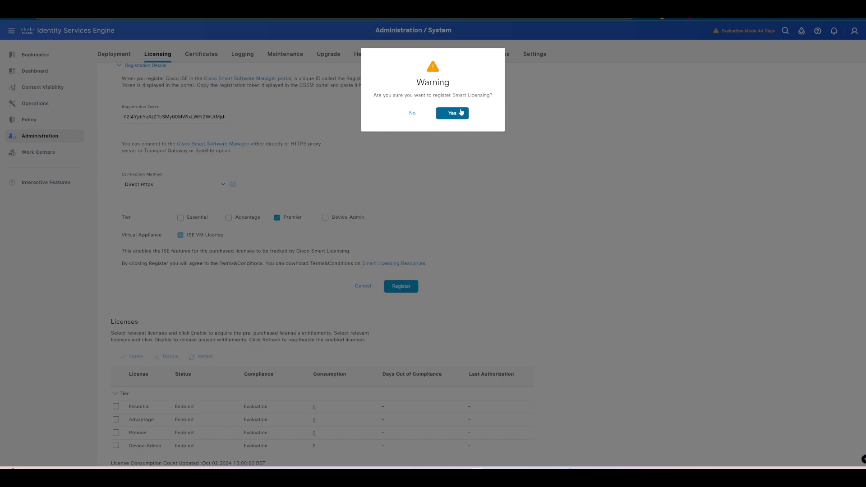
{"action": "left_click", "coordinate": [452, 114]}
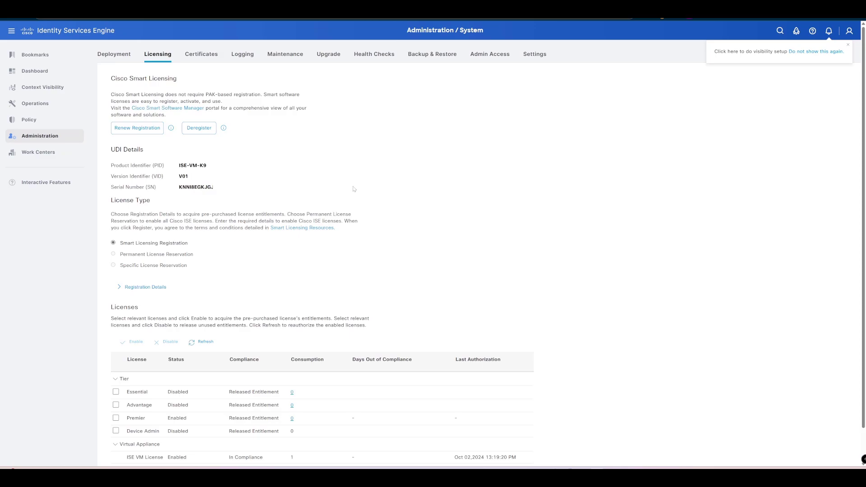
Select and deselect the Premier, Device Admin and Advantage rows, then check ISE VM License compliance.
{"action": "scroll", "coordinate": [343, 193], "scroll_direction": "down", "scroll_amount": 1}
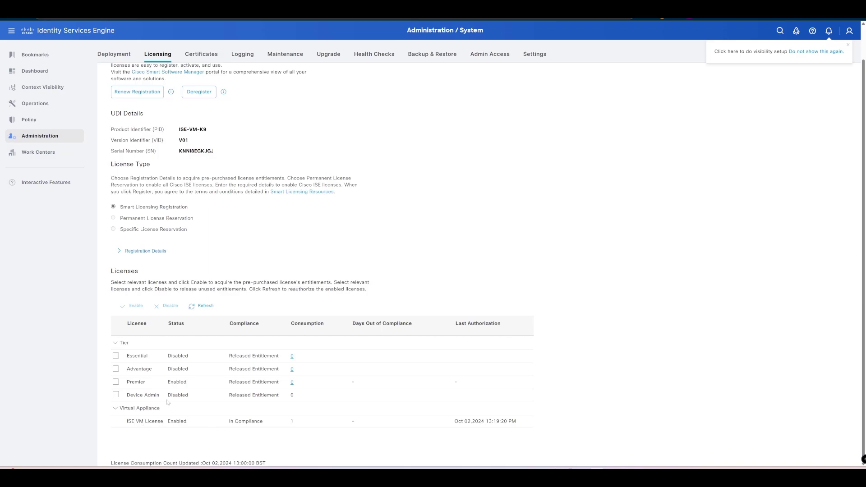
{"action": "left_click", "coordinate": [116, 383]}
{"action": "left_click", "coordinate": [115, 395]}
{"action": "left_click", "coordinate": [116, 369]}
{"action": "left_click", "coordinate": [116, 369]}
{"action": "left_click", "coordinate": [116, 382]}
{"action": "left_click", "coordinate": [116, 395]}
{"action": "left_click_drag", "start_coordinate": [295, 421], "coordinate": [127, 421]}
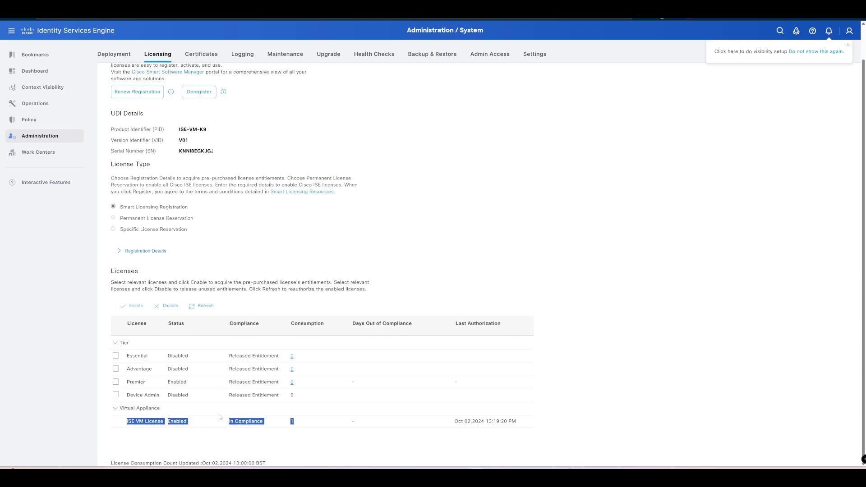
Refresh the Licenses table to reauthorize the licenses and review their updated status.
{"action": "left_click", "coordinate": [206, 307]}
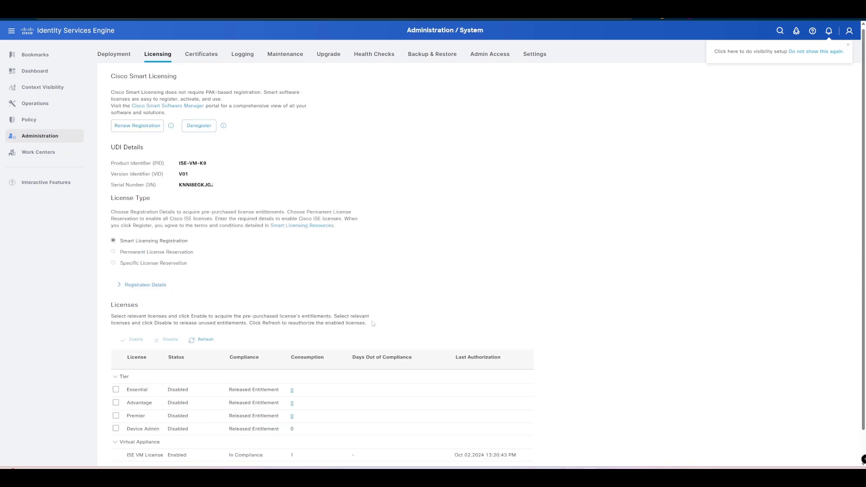
{"action": "scroll", "coordinate": [182, 284], "scroll_direction": "down", "scroll_amount": 1}
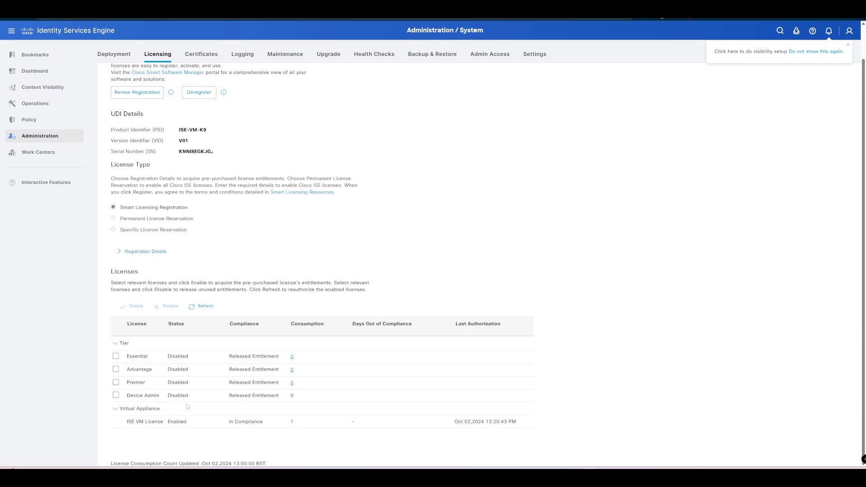
{"action": "scroll", "coordinate": [188, 406], "scroll_direction": "up", "scroll_amount": 1}
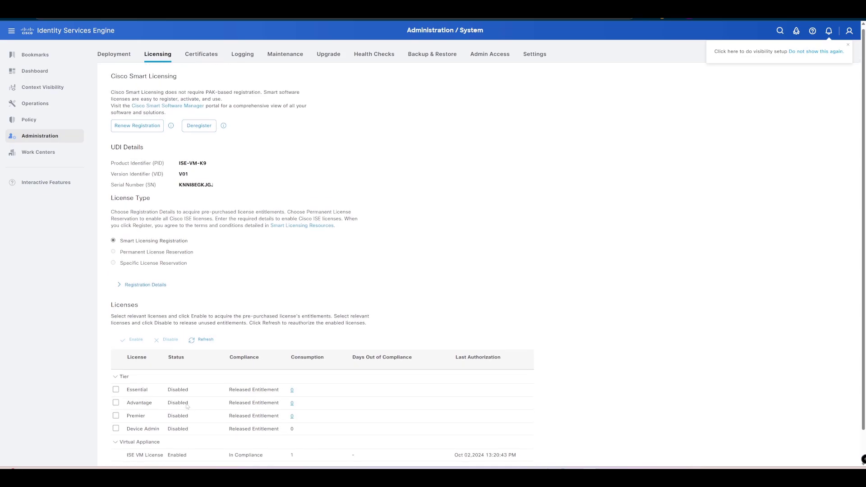
Select the Premier, Advantage and Essential license rows and enable them.
{"action": "left_click", "coordinate": [116, 416]}
{"action": "left_click", "coordinate": [116, 403]}
{"action": "left_click", "coordinate": [116, 390]}
{"action": "left_click", "coordinate": [139, 340]}
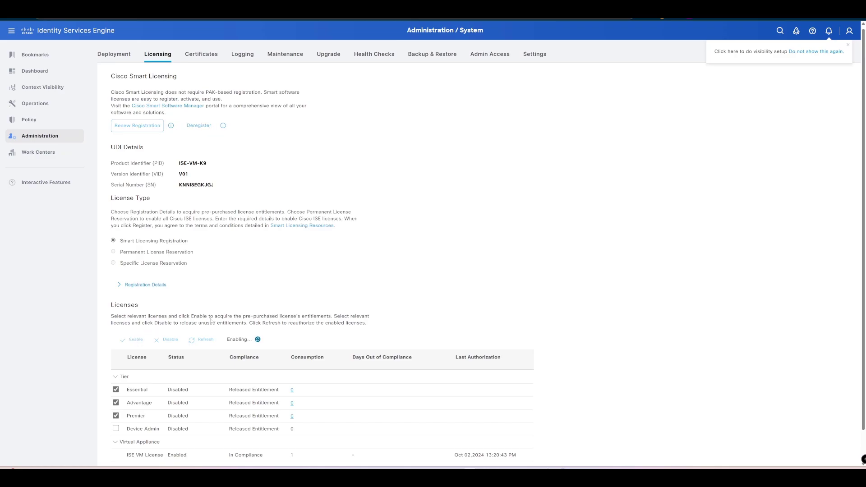